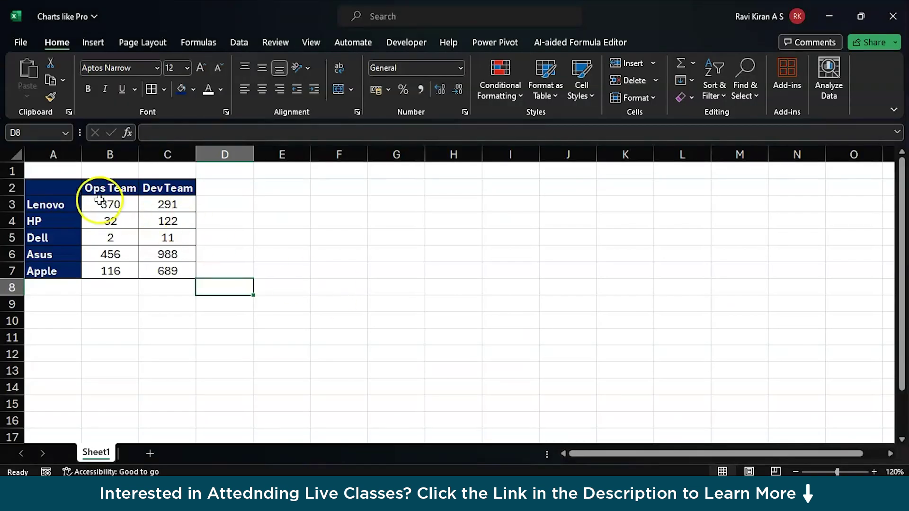
# Select A2:B7, the brand names and Ops Team counts, and bring up the Insert ribbon
pyautogui.click(60, 187)
pyautogui.moveTo(71, 190); pyautogui.dragTo(110, 279)
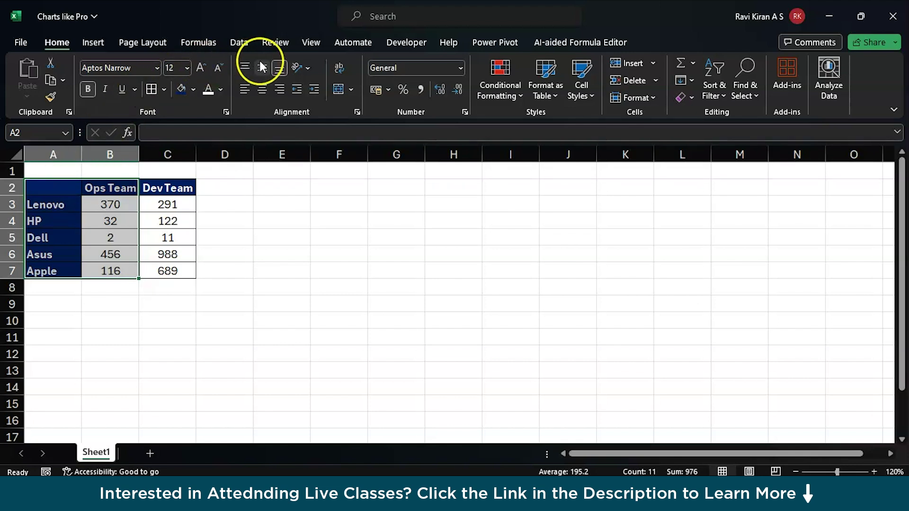
pyautogui.click(93, 40)
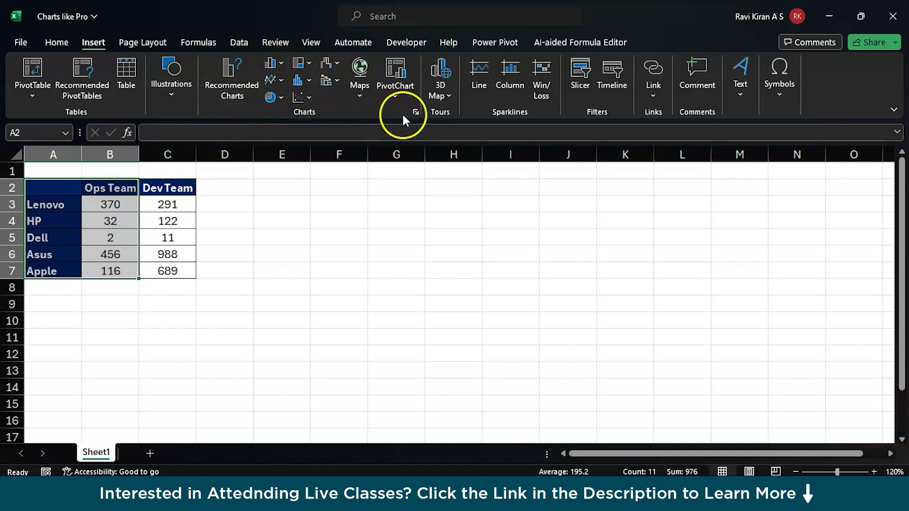
# Insert a Clustered Bar chart from All Charts > Bar for the Ops Team counts
pyautogui.click(416, 113)
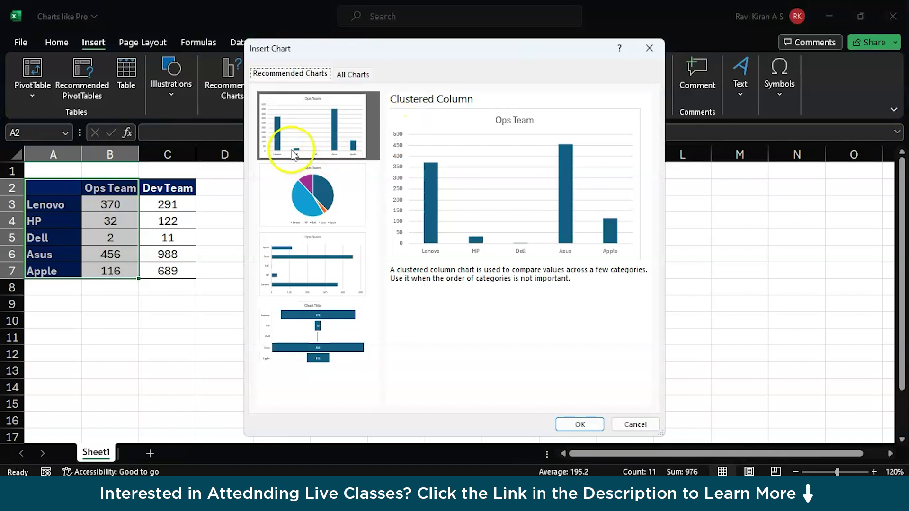
pyautogui.click(352, 74)
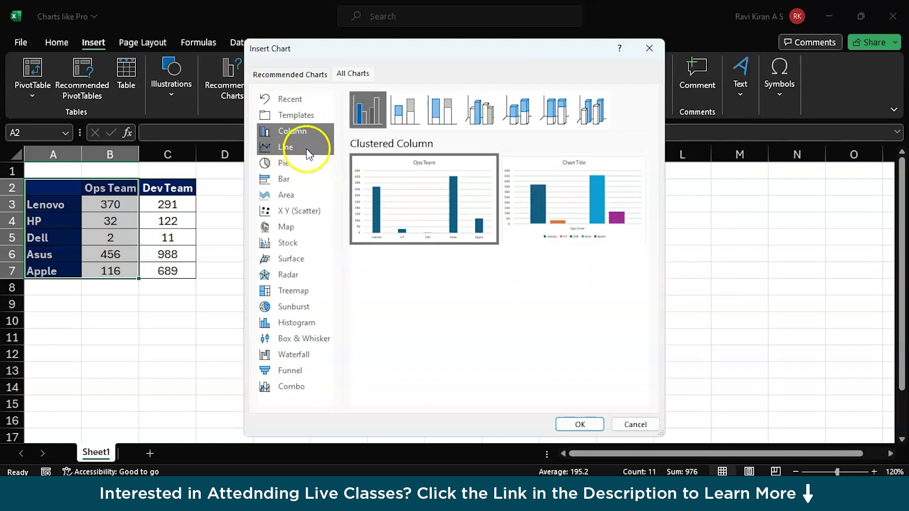
pyautogui.click(295, 177)
pyautogui.moveTo(458, 182)
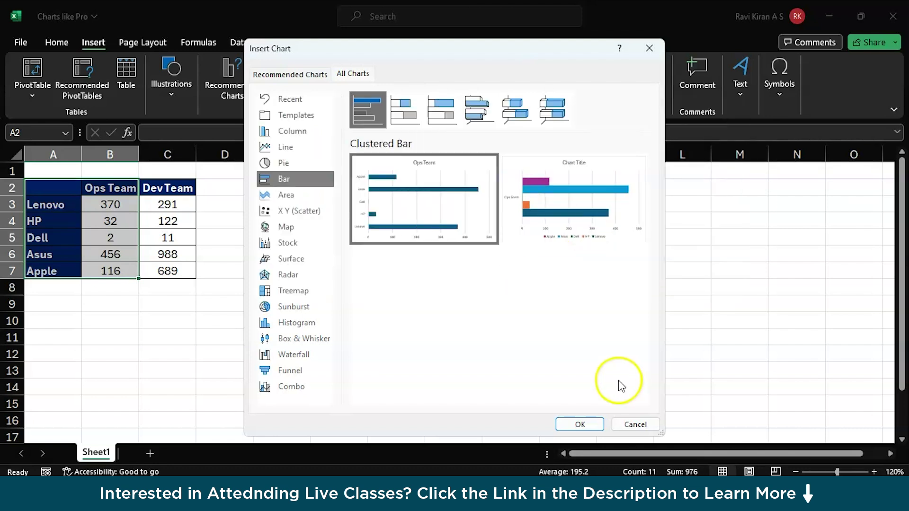
pyautogui.moveTo(555, 200)
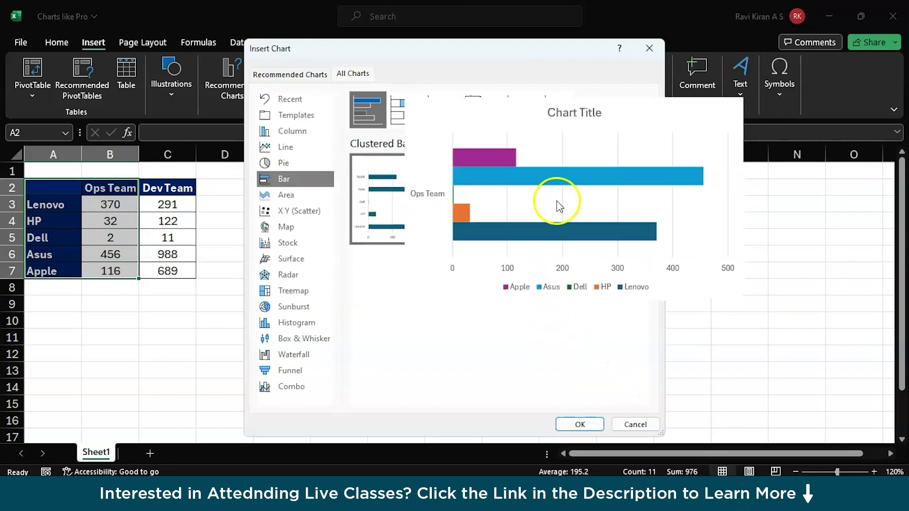
pyautogui.click(580, 424)
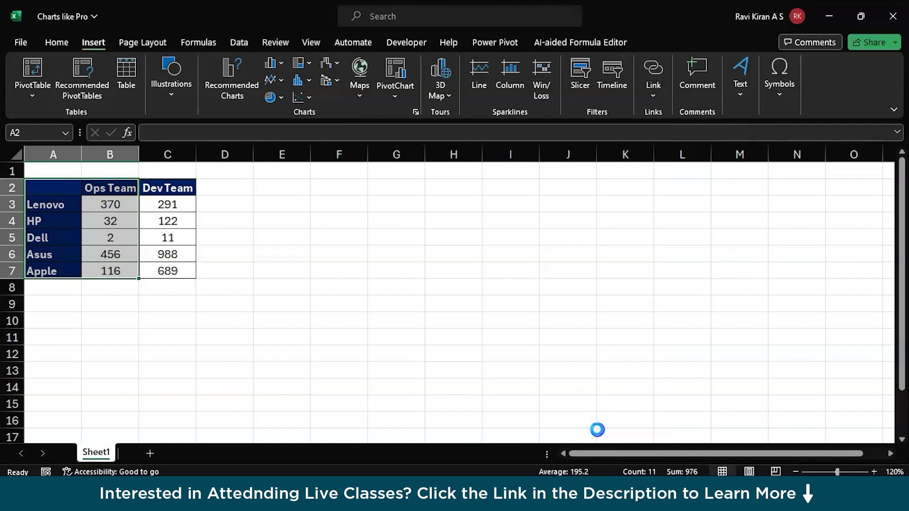
# Deselect the new chart with Esc, then select its Ops Team bar series
pyautogui.press('Escape')
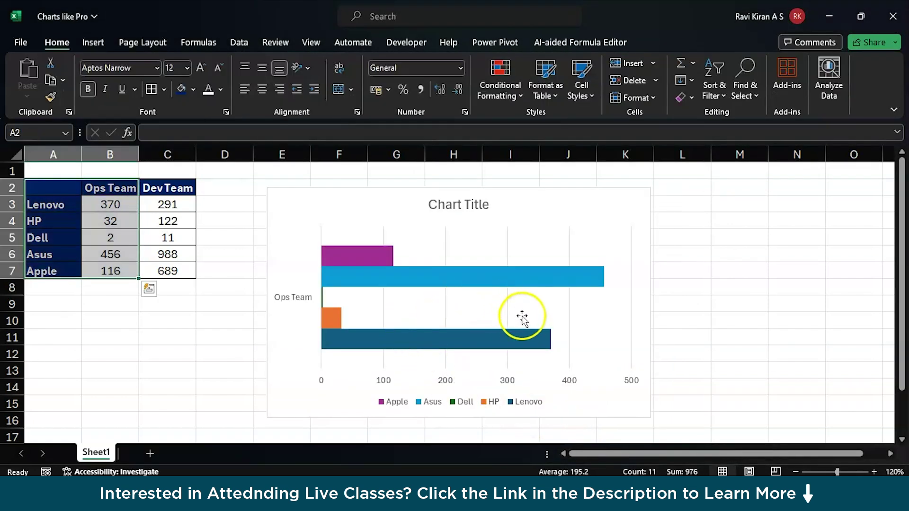
pyautogui.click(464, 327)
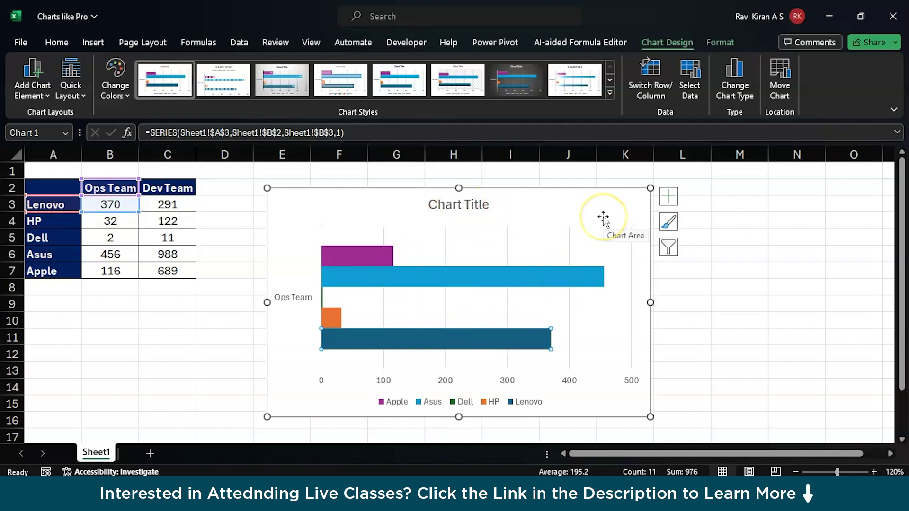
# Set the vertical brand axis to Categories in reverse order so Lenovo appears first
pyautogui.hotkey('ctrl', '1')
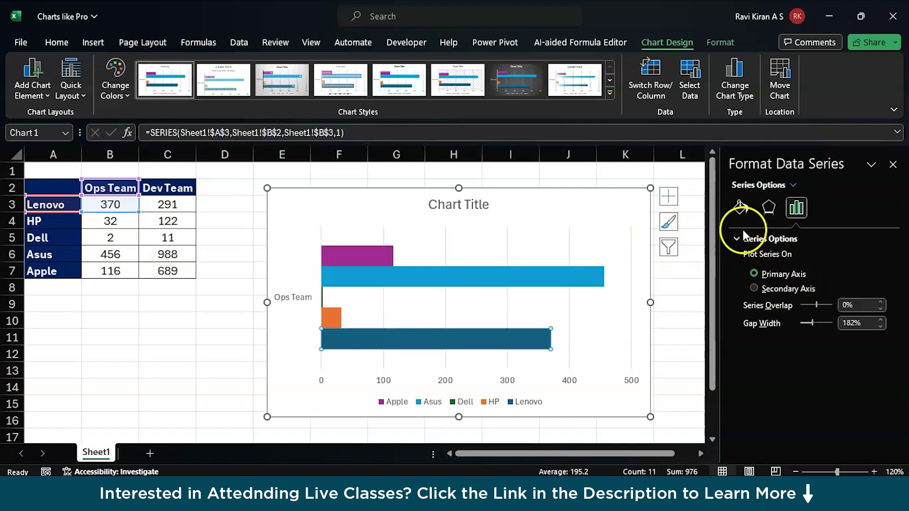
pyautogui.click(763, 210)
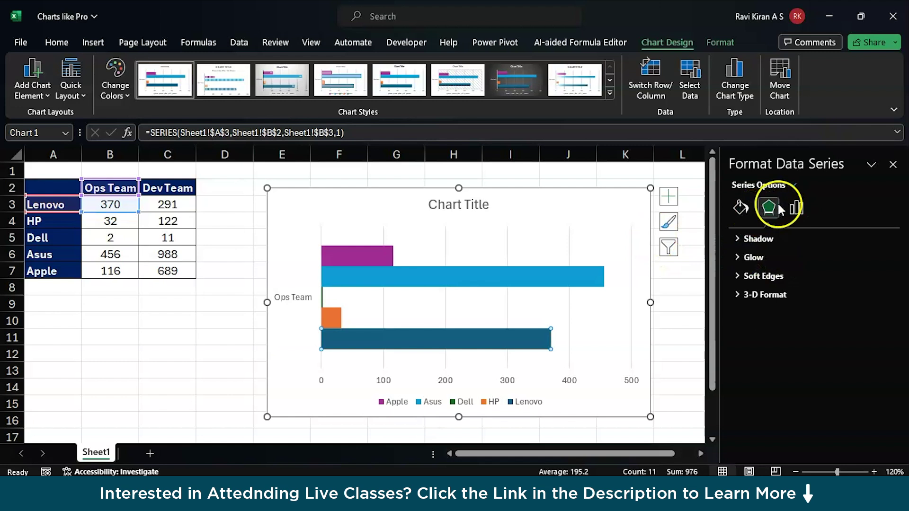
pyautogui.click(797, 207)
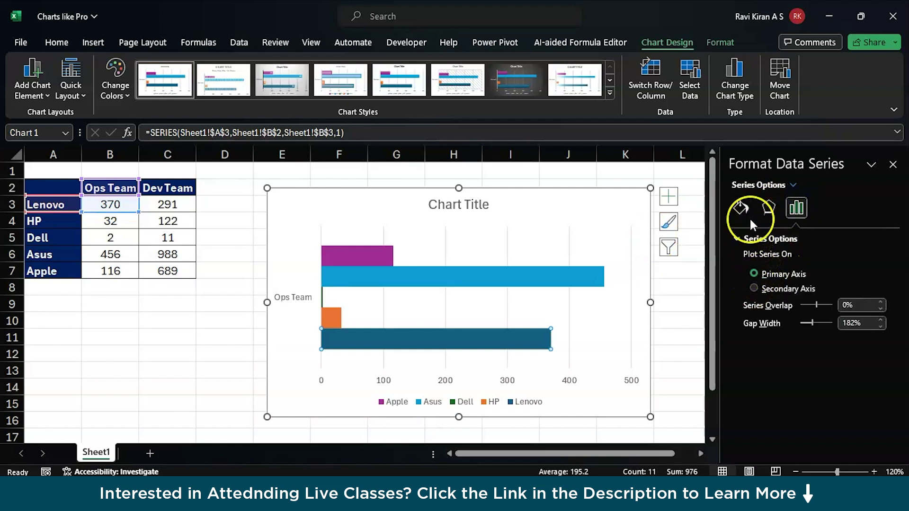
pyautogui.rightClick(301, 299)
pyautogui.click(317, 289)
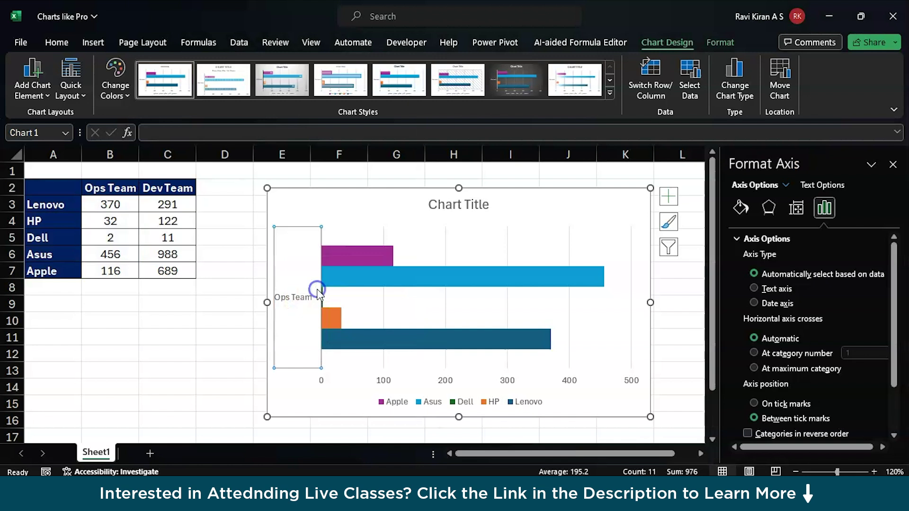
pyautogui.scroll(-3, 786, 379)
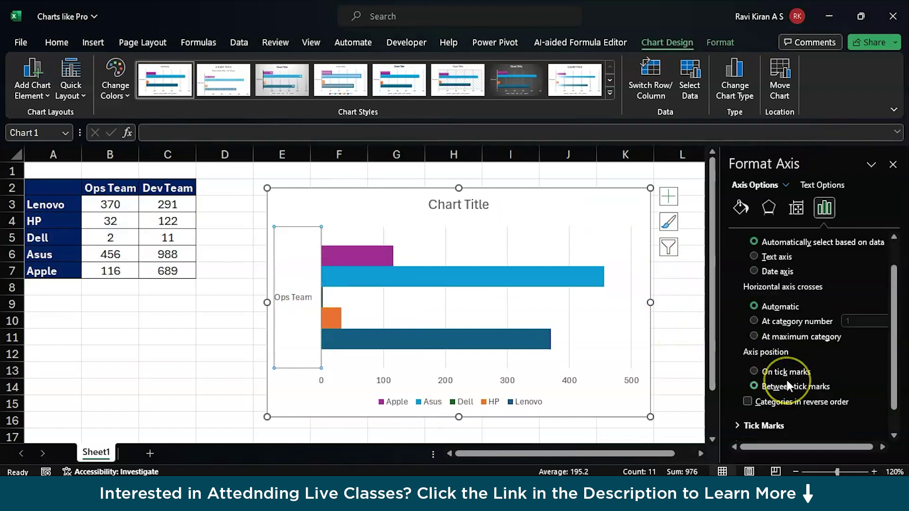
pyautogui.click(786, 373)
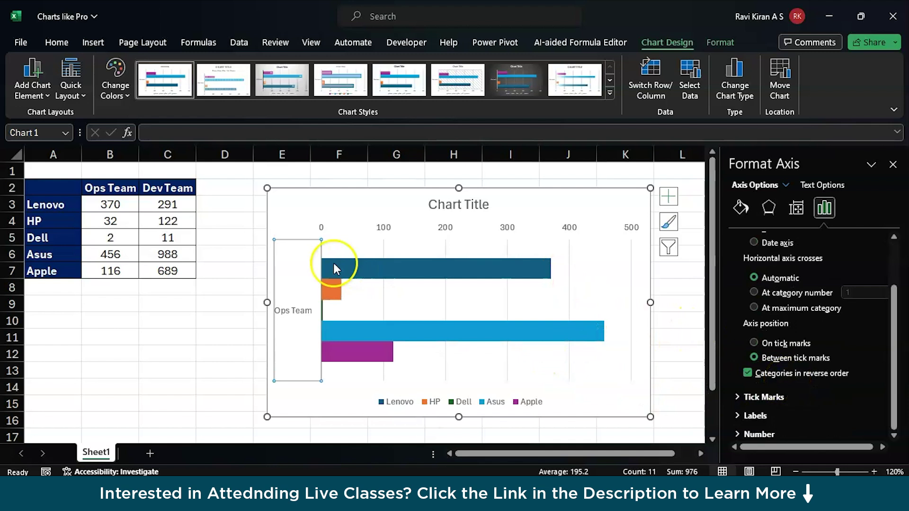
# Sort the Dev Team column largest to smallest: Asus, Apple, Lenovo, HP, Dell
pyautogui.click(169, 155)
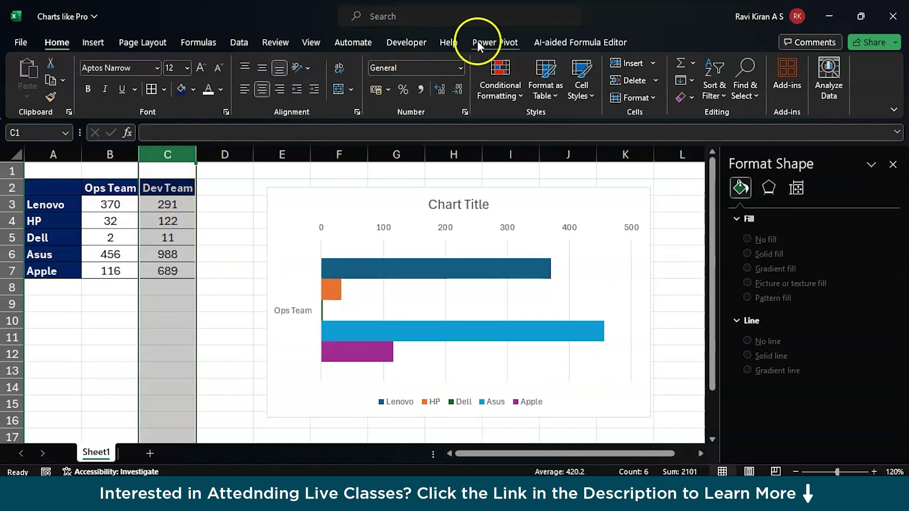
pyautogui.click(710, 90)
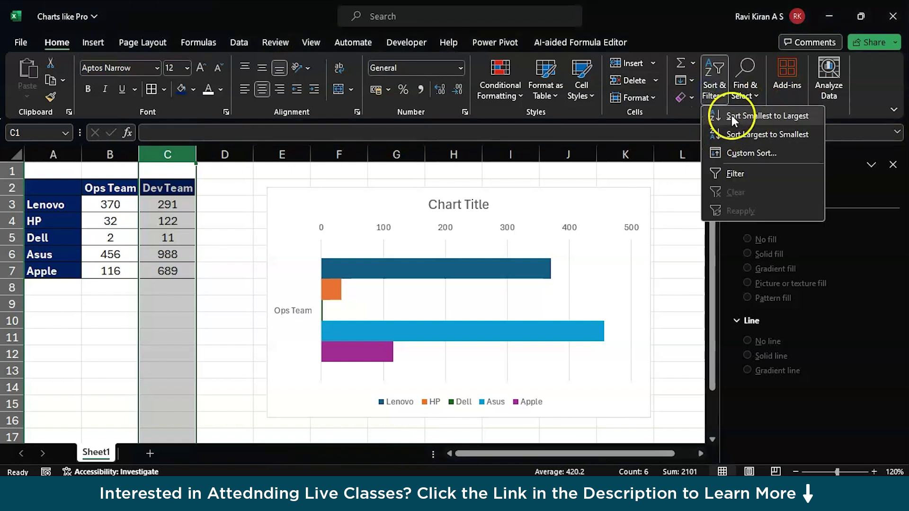
pyautogui.click(729, 133)
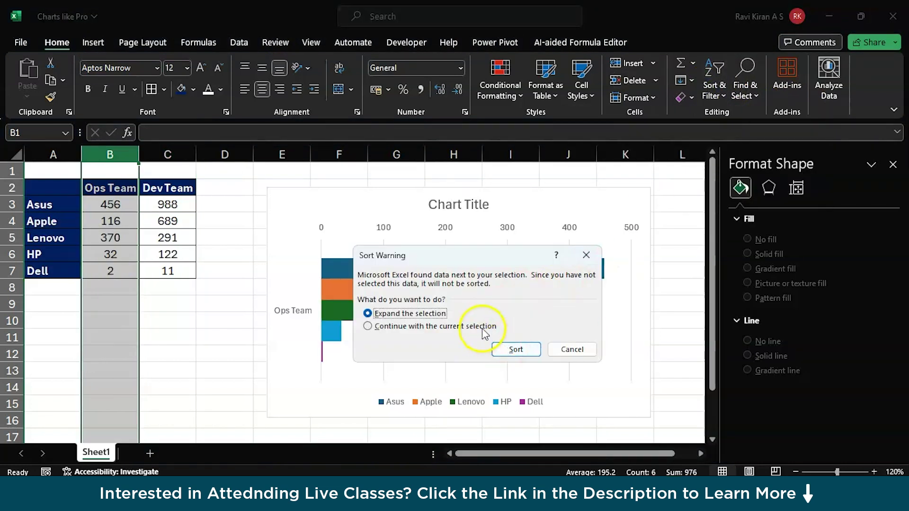
pyautogui.click(480, 326)
pyautogui.click(516, 349)
pyautogui.click(232, 318)
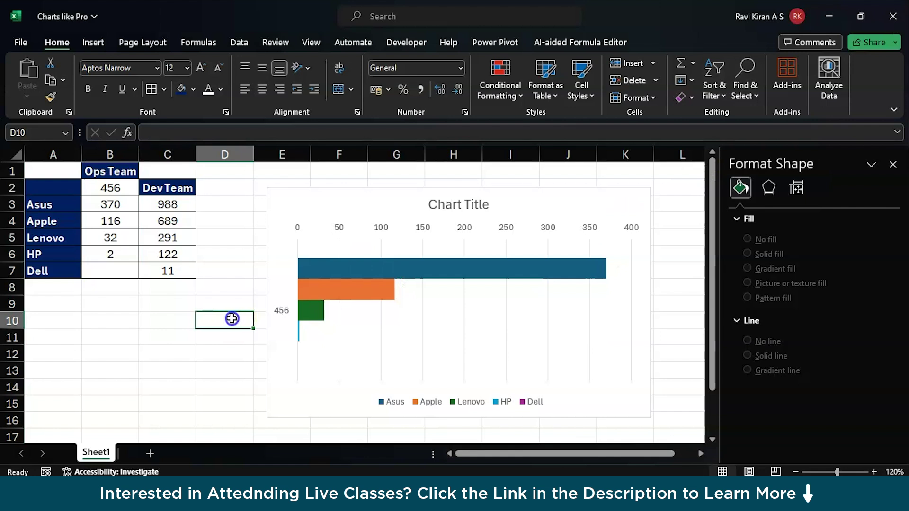
# Browse the Shadow, Soft Edges and Glow shape effects, then select the chart's plot area
pyautogui.click(768, 188)
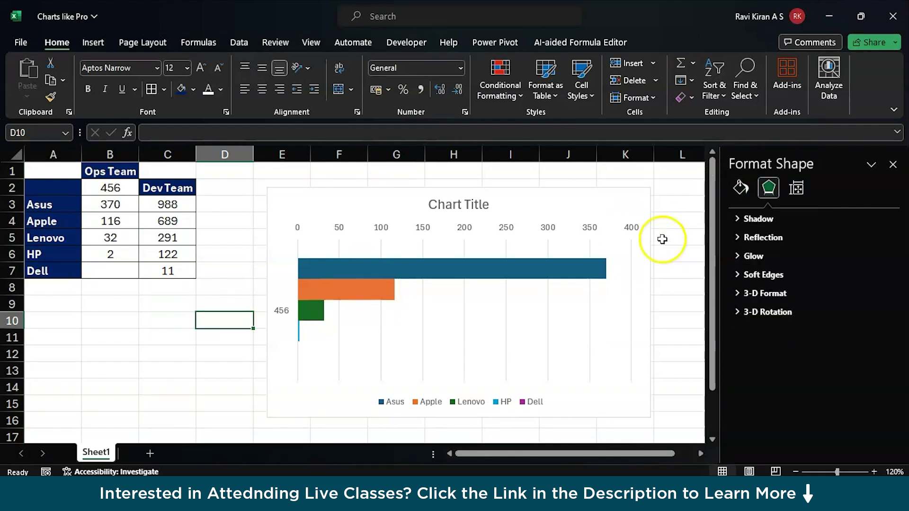
pyautogui.click(768, 190)
pyautogui.click(738, 218)
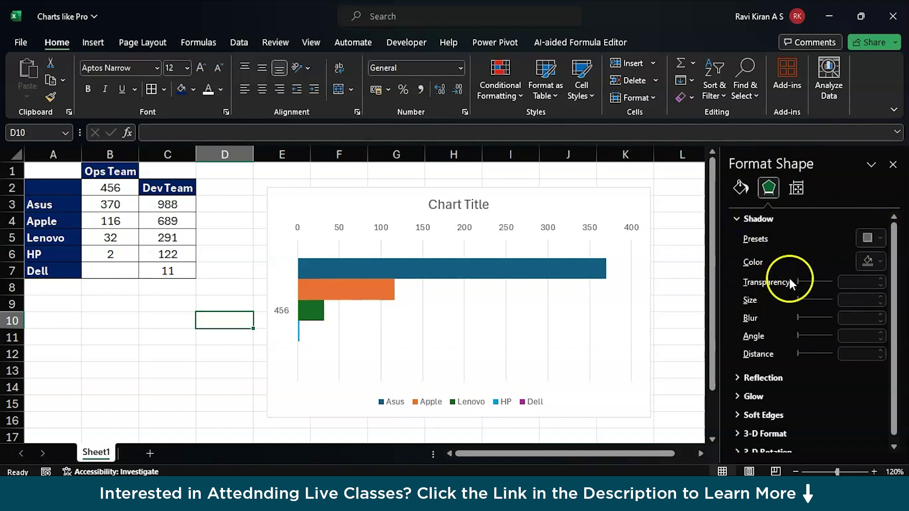
pyautogui.click(742, 218)
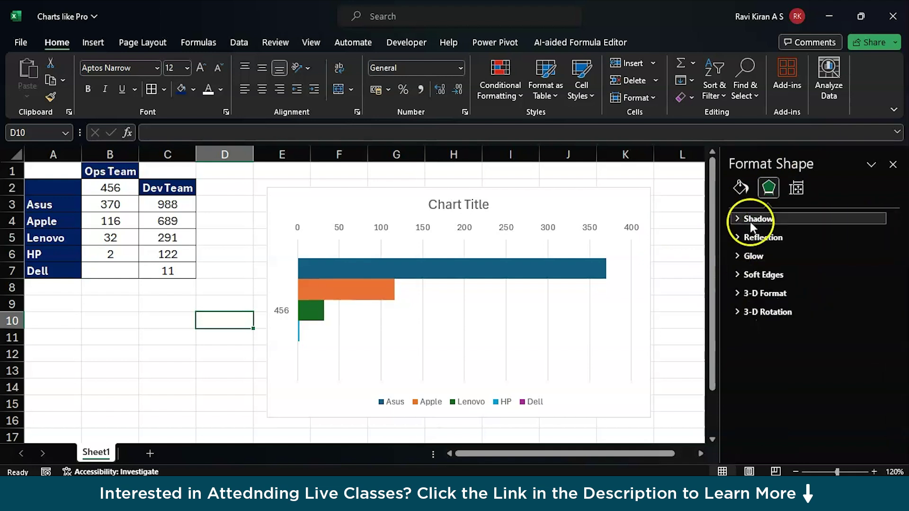
pyautogui.click(736, 275)
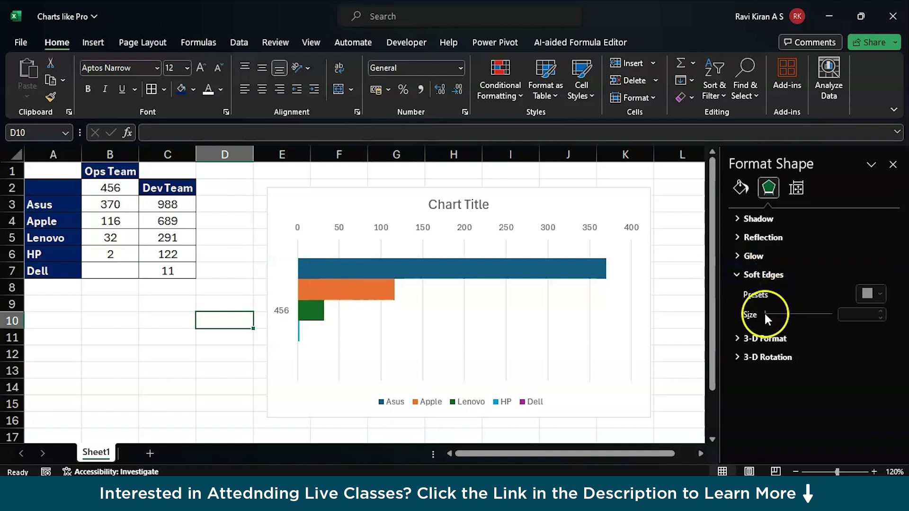
pyautogui.click(739, 256)
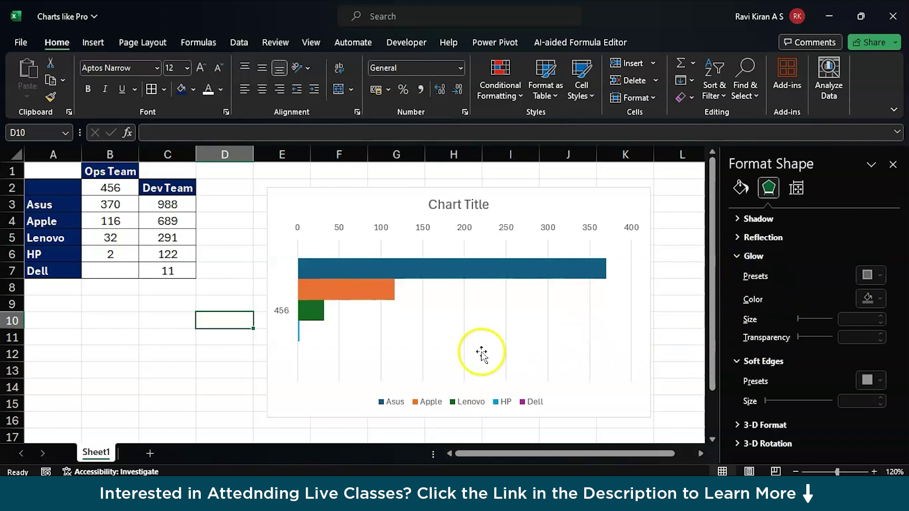
pyautogui.click(445, 355)
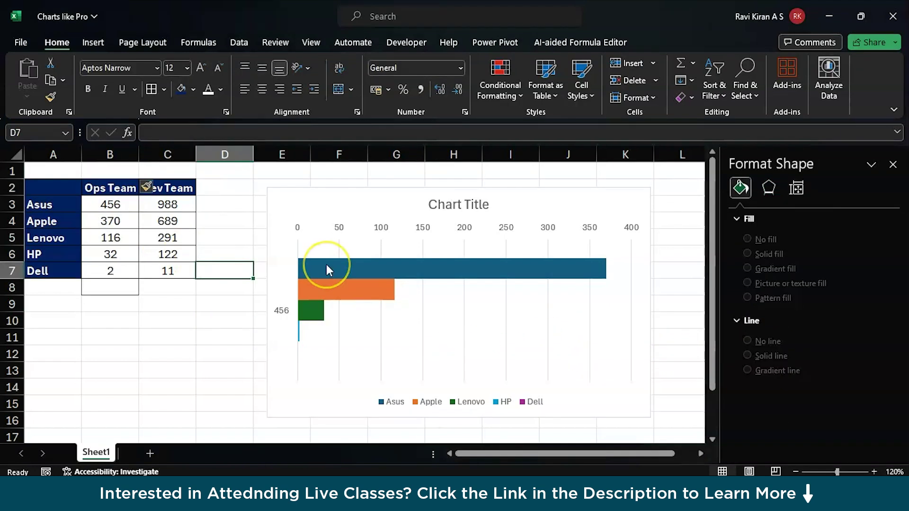
pyautogui.moveTo(327, 265)
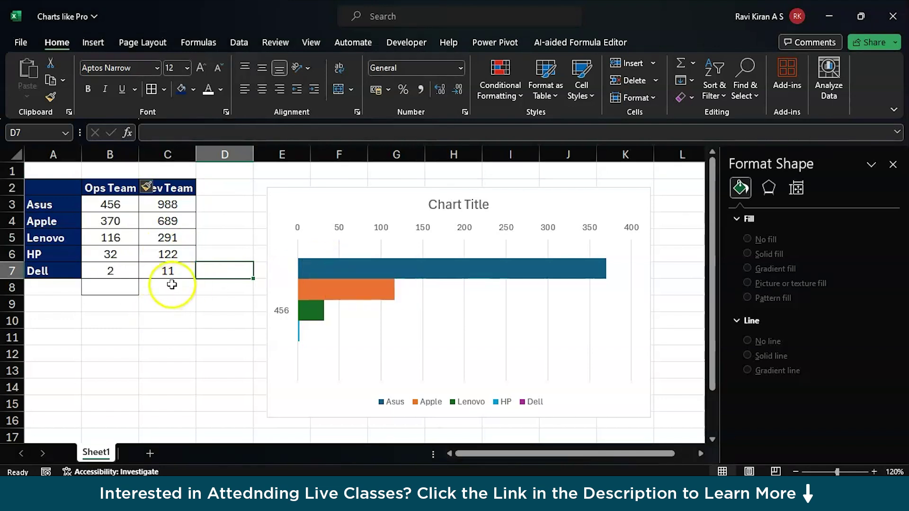
# Close the Format Shape pane and select the full table A2:C7 with both team columns
pyautogui.click(893, 165)
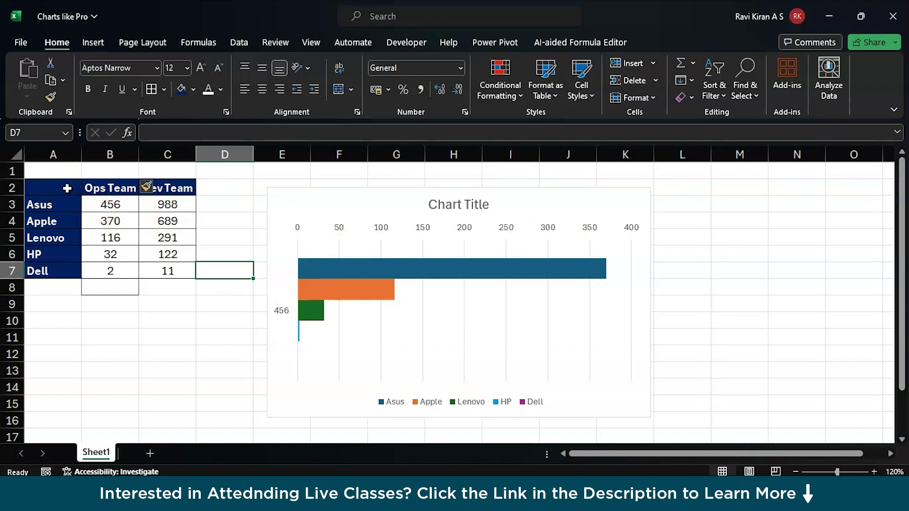
pyautogui.moveTo(66, 189); pyautogui.dragTo(172, 273)
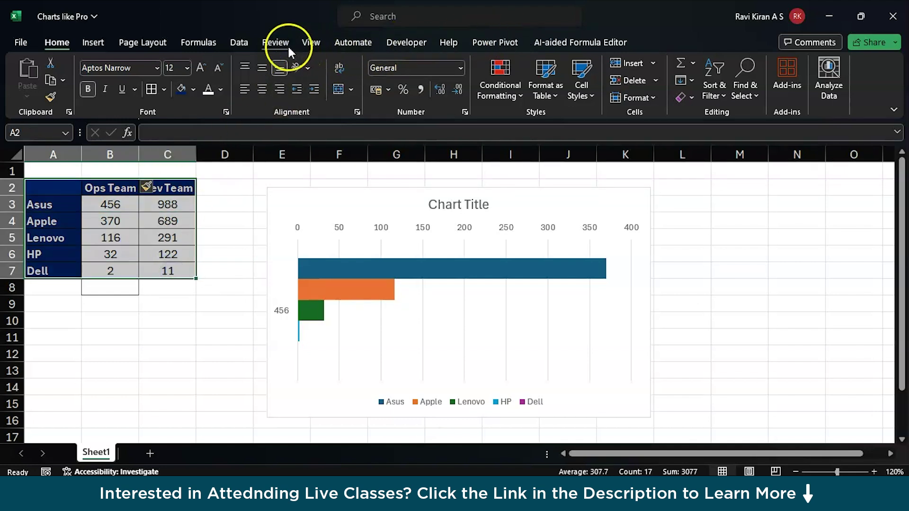
# Insert a Stacked Bar chart of A2:C7 from Insert Chart > All Charts > Bar
pyautogui.click(92, 41)
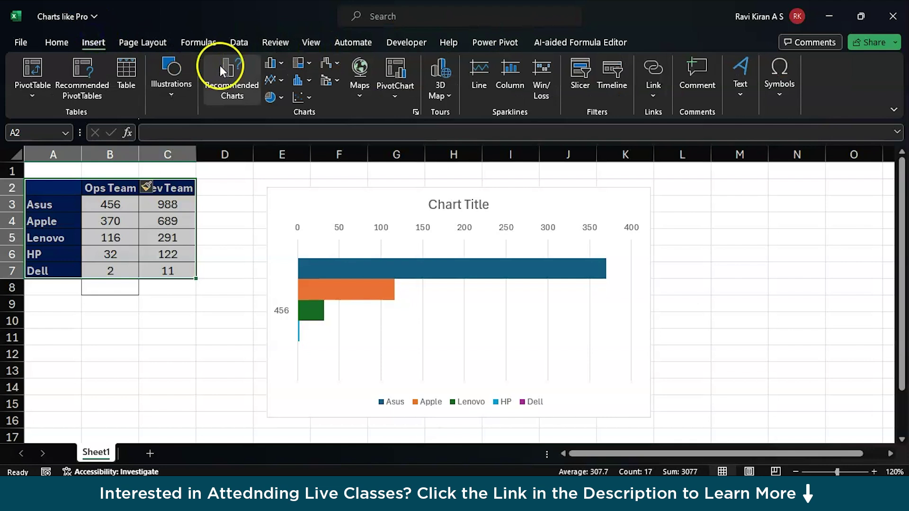
pyautogui.click(415, 113)
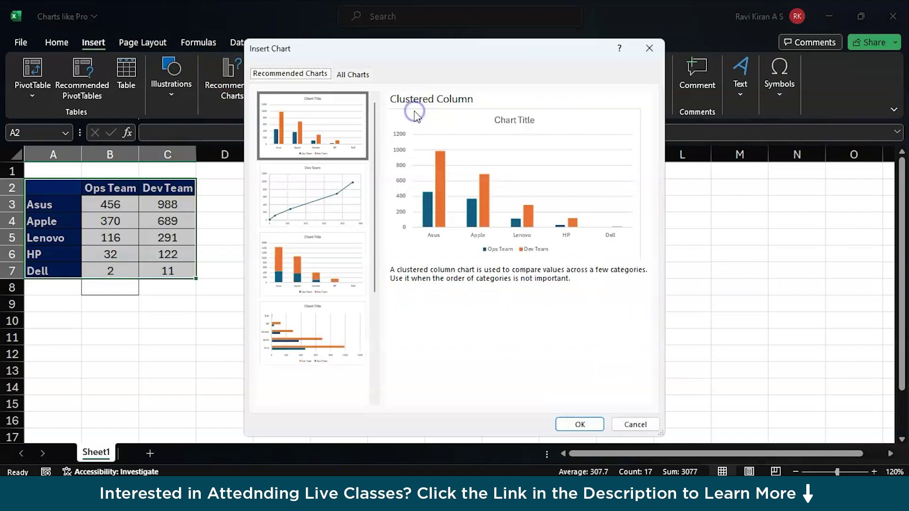
pyautogui.click(351, 74)
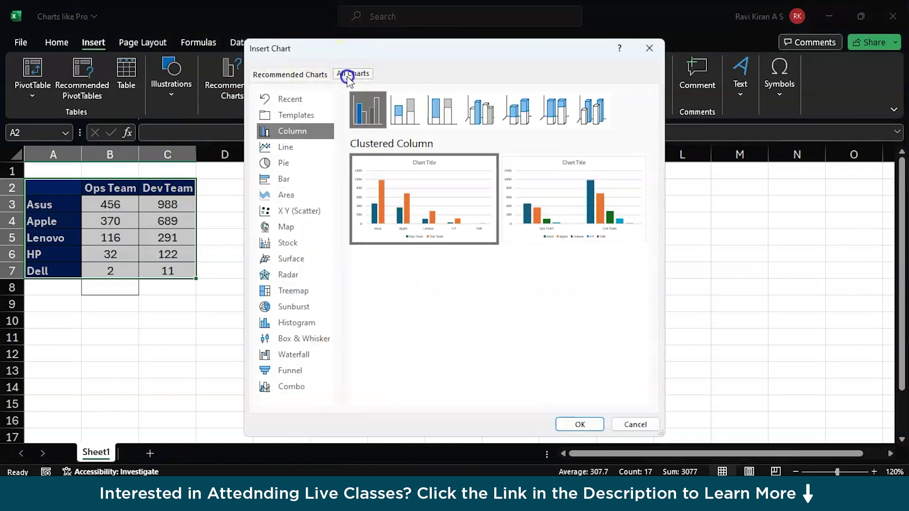
pyautogui.moveTo(383, 188)
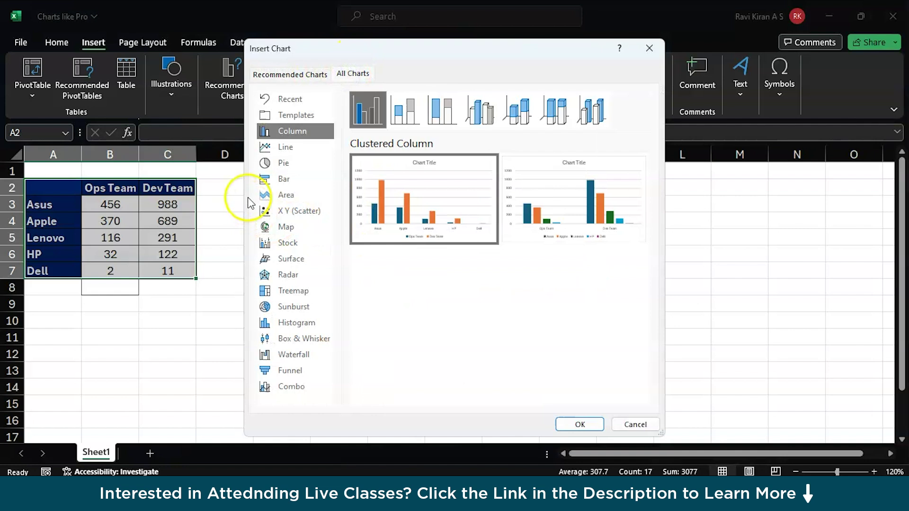
pyautogui.click(283, 177)
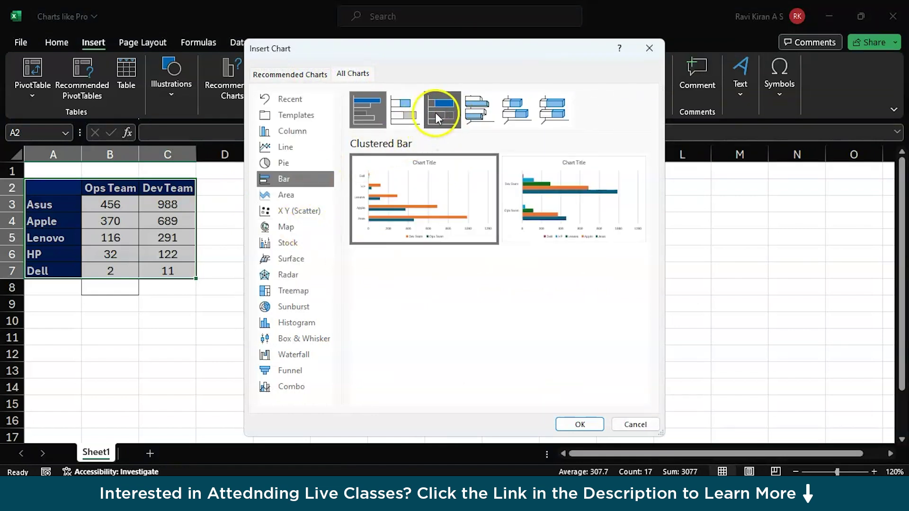
pyautogui.click(413, 100)
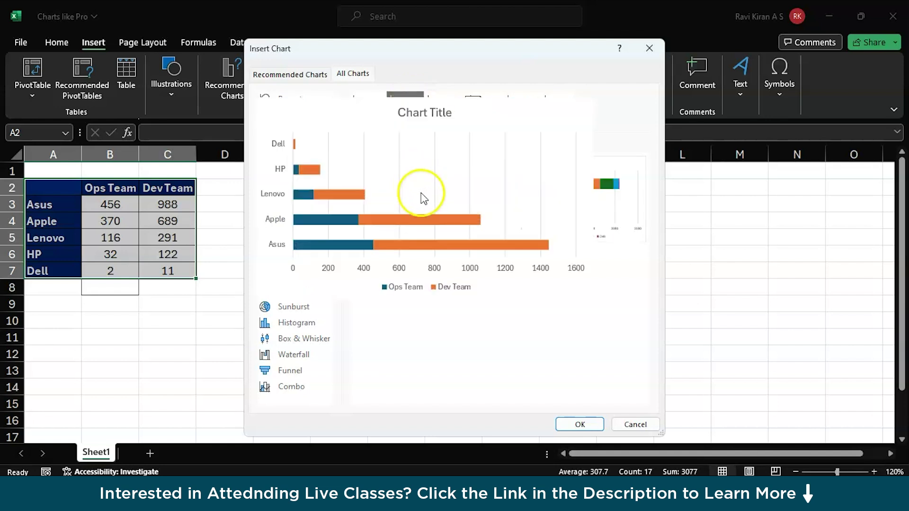
pyautogui.click(579, 423)
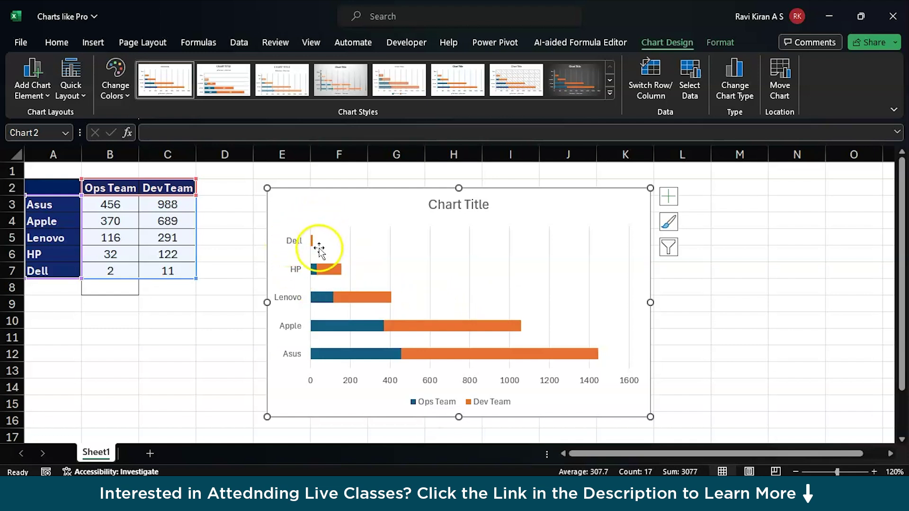
# Apply the dark grey chart style to the stacked bar chart, then open the major gridlines formatting
pyautogui.click(291, 300)
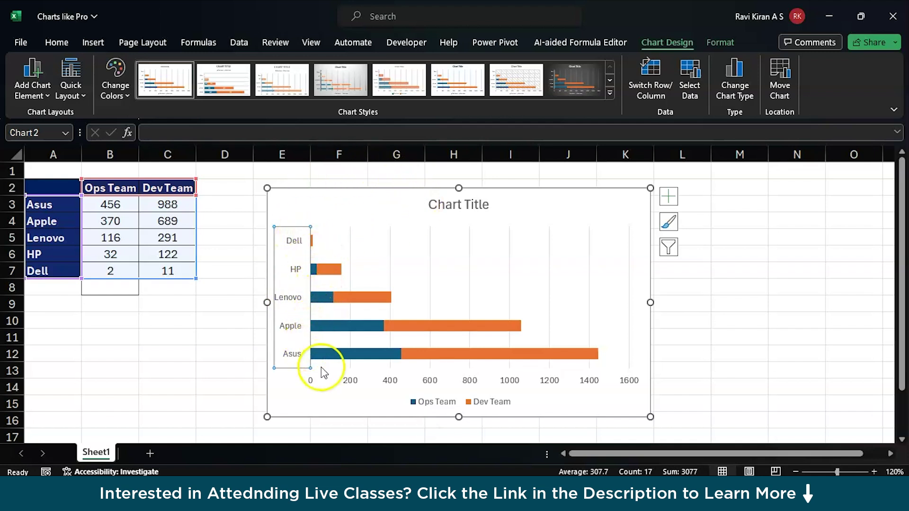
pyautogui.click(237, 371)
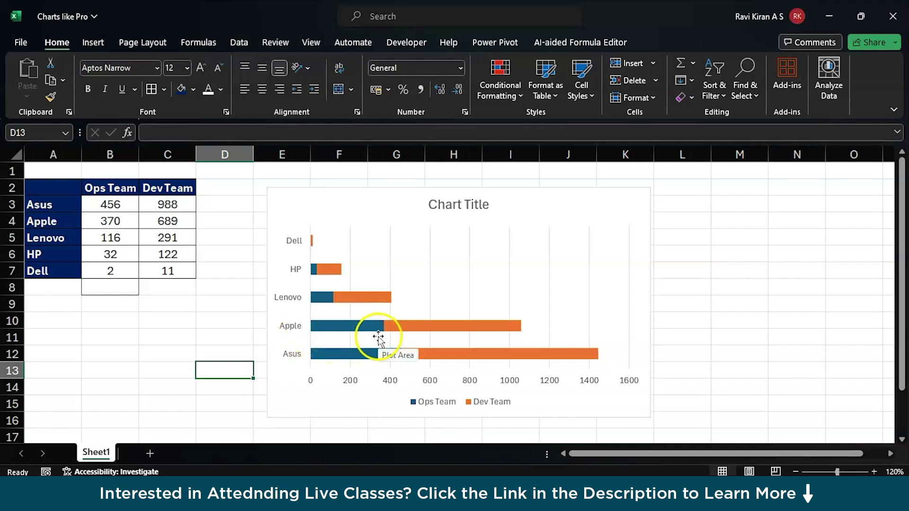
pyautogui.click(350, 339)
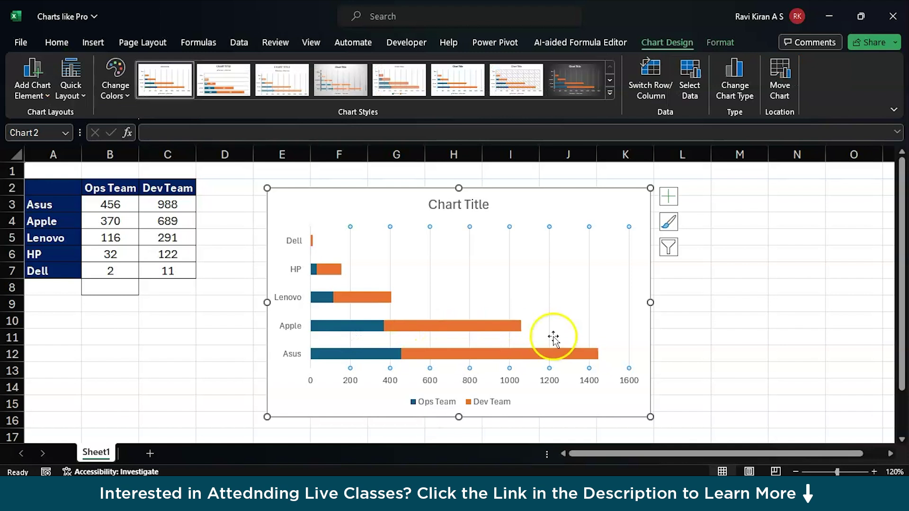
pyautogui.click(609, 93)
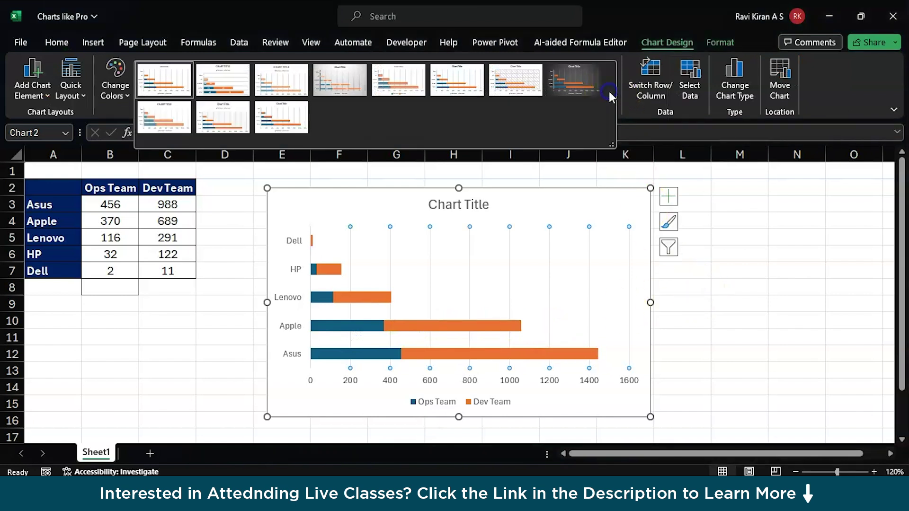
pyautogui.click(580, 80)
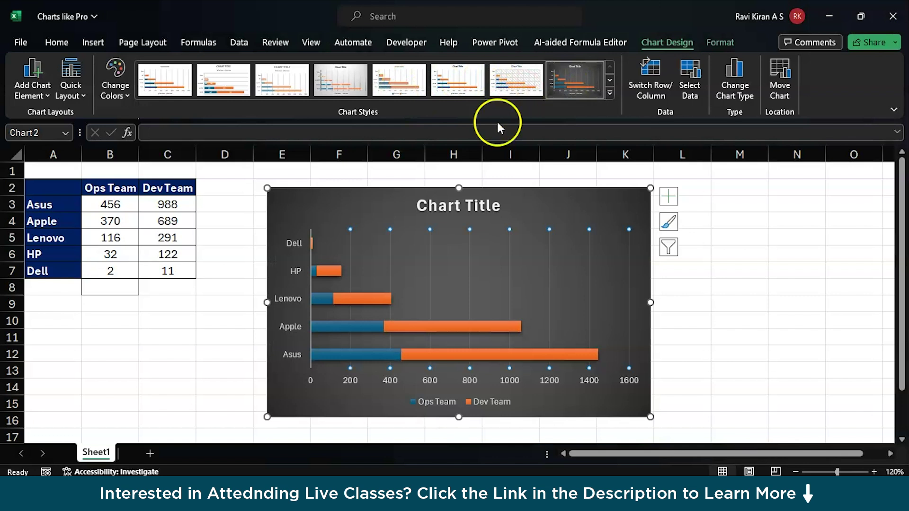
pyautogui.doubleClick(508, 237)
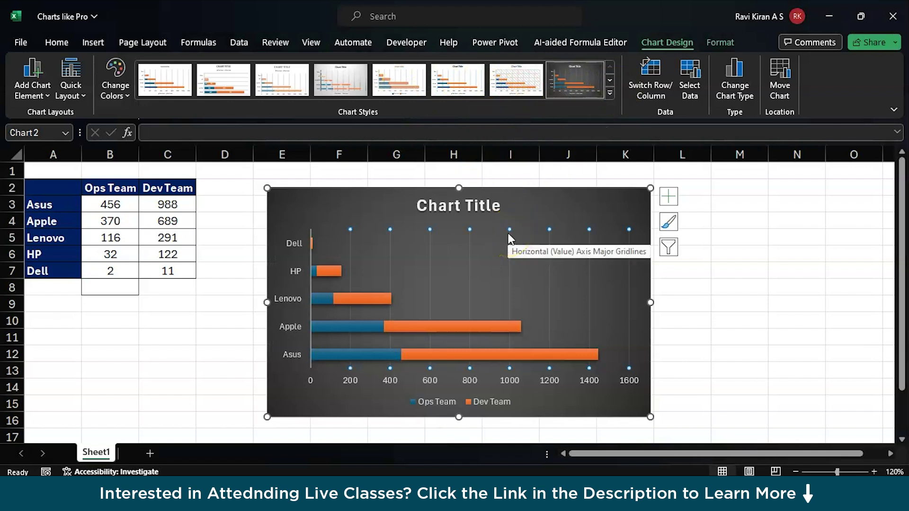
# Make the major gridlines much less transparent and colour them blue
pyautogui.click(739, 225)
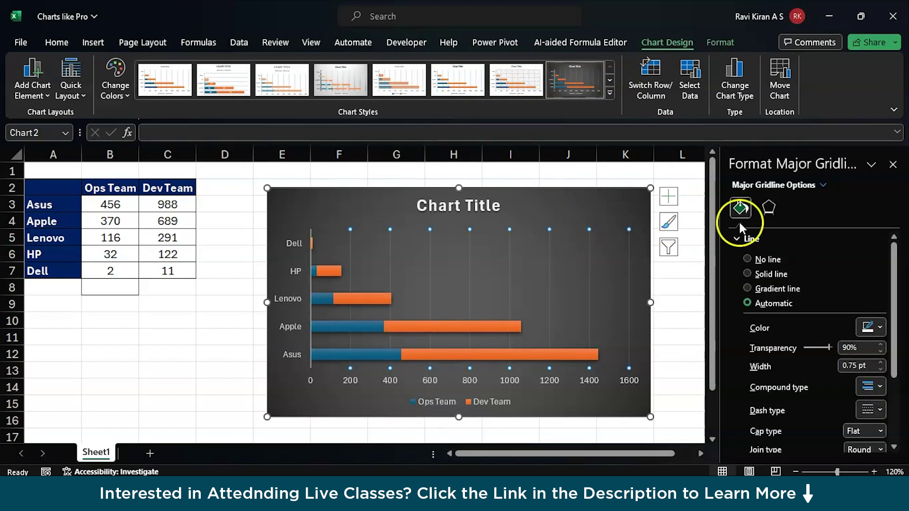
pyautogui.click(768, 208)
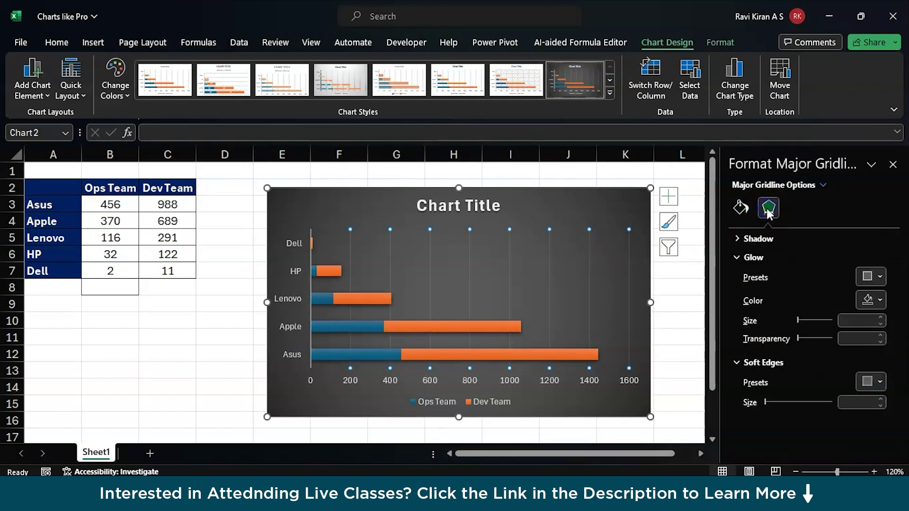
pyautogui.click(738, 207)
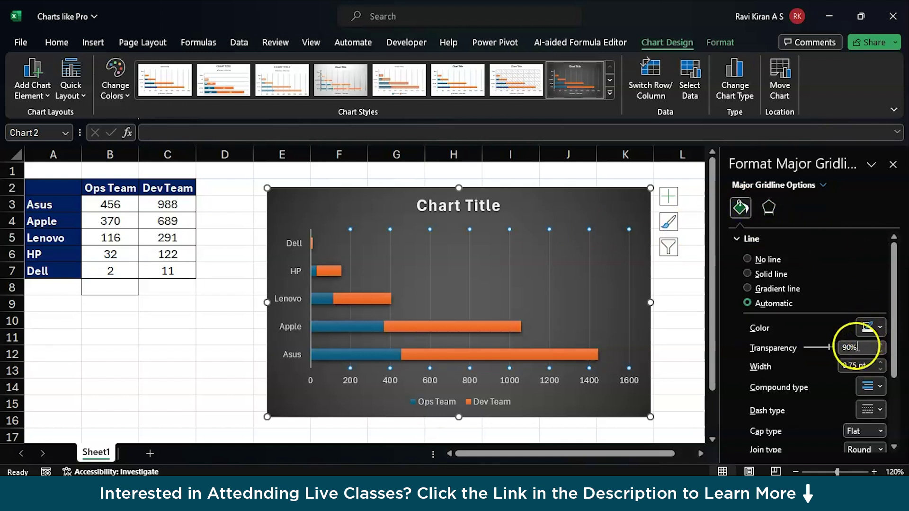
pyautogui.moveTo(829, 347); pyautogui.dragTo(809, 345)
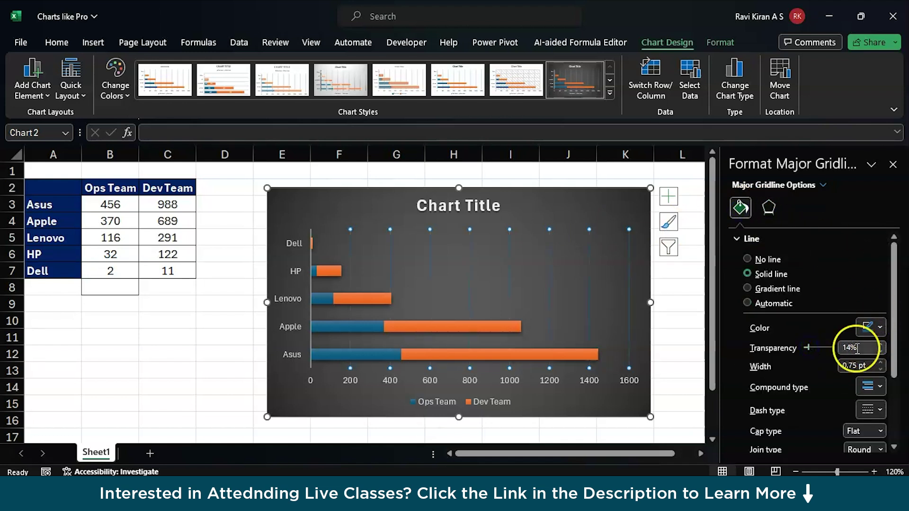
pyautogui.click(882, 324)
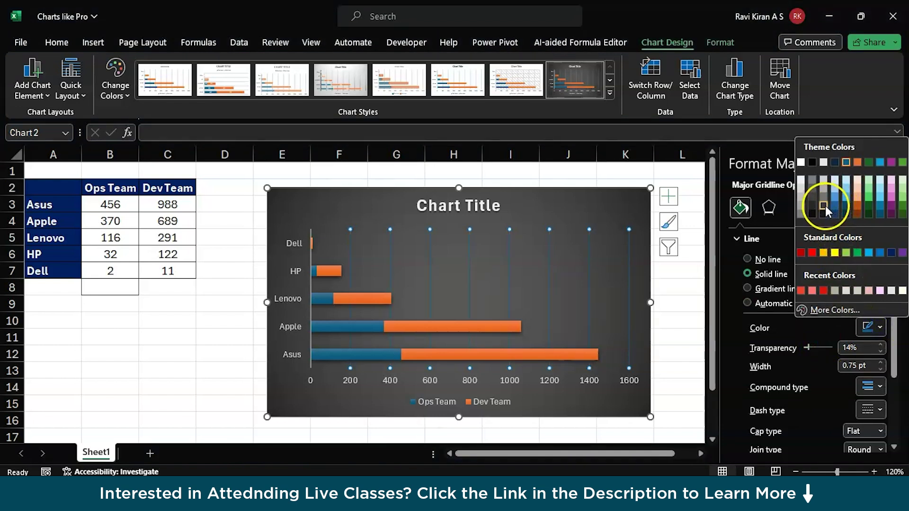
pyautogui.click(878, 205)
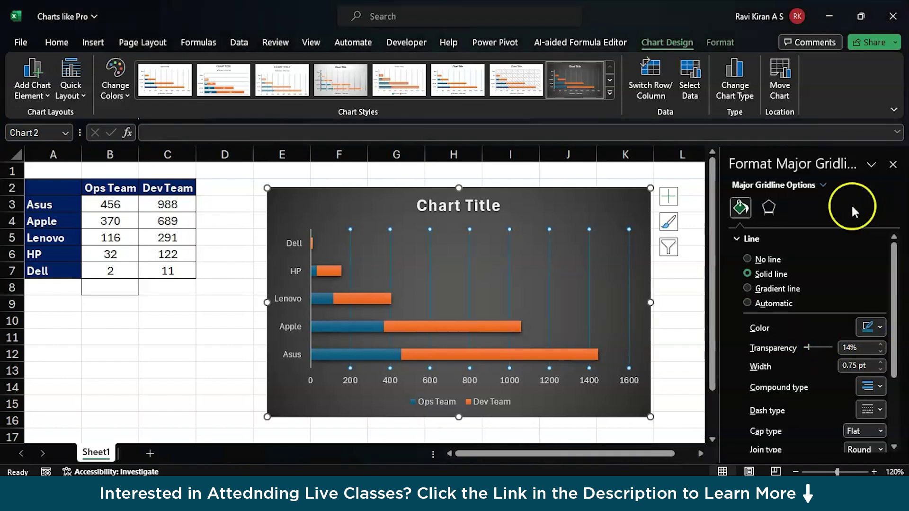
# Switch to gradient gridlines: stop at 16%, brightness 60%, transparency 2%, width 1.5 pt
pyautogui.click(747, 288)
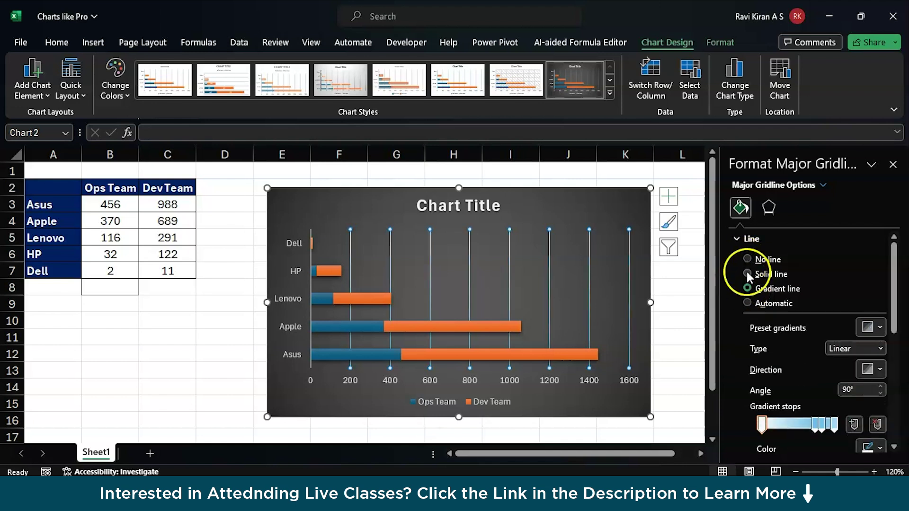
pyautogui.scroll(-2, 739, 321)
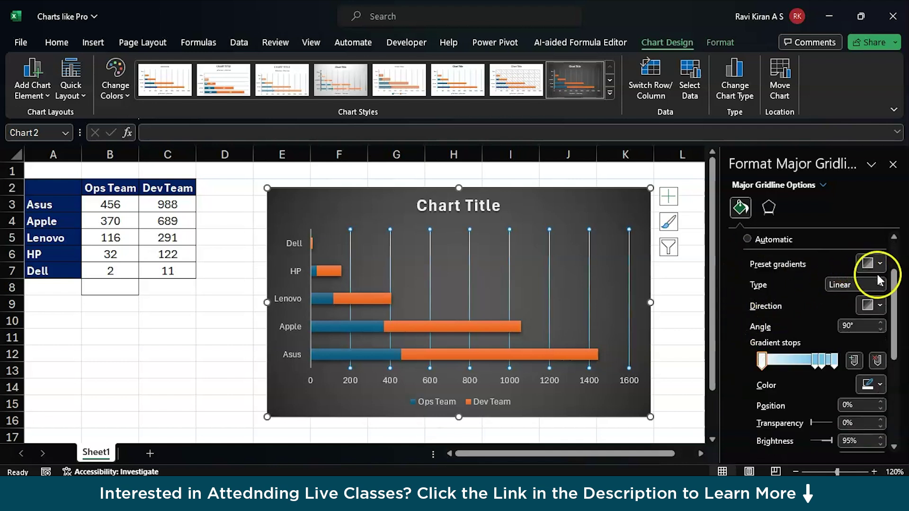
pyautogui.click(794, 360)
pyautogui.moveTo(794, 358); pyautogui.dragTo(774, 358)
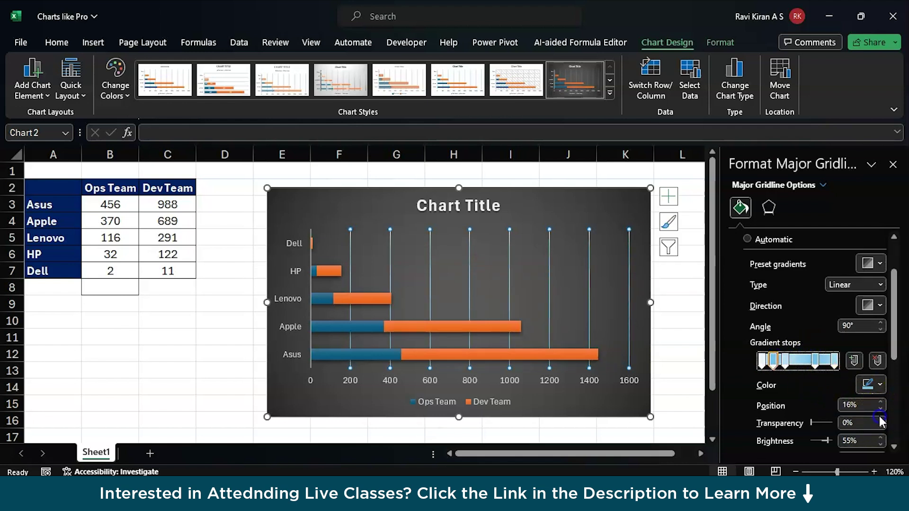
pyautogui.scroll(-2, 781, 416)
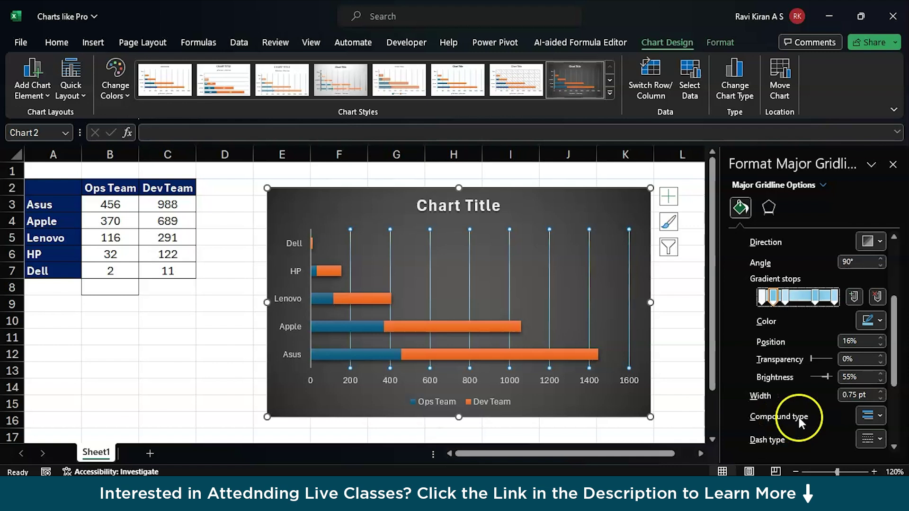
pyautogui.click(880, 374)
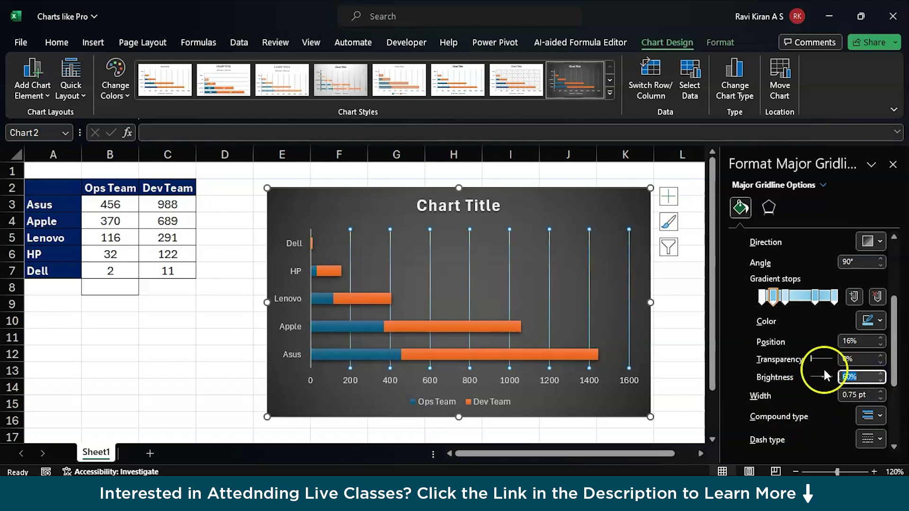
pyautogui.click(880, 392)
pyautogui.click(881, 392)
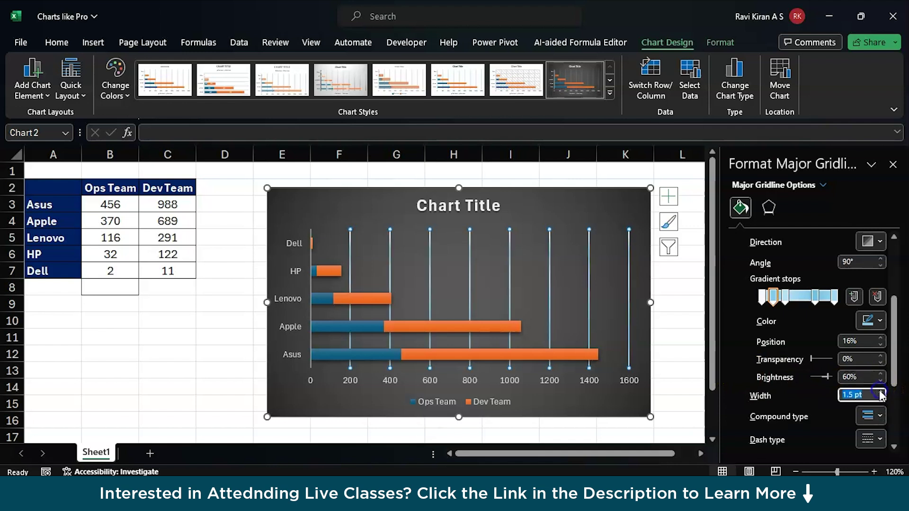
pyautogui.click(824, 361)
pyautogui.click(601, 359)
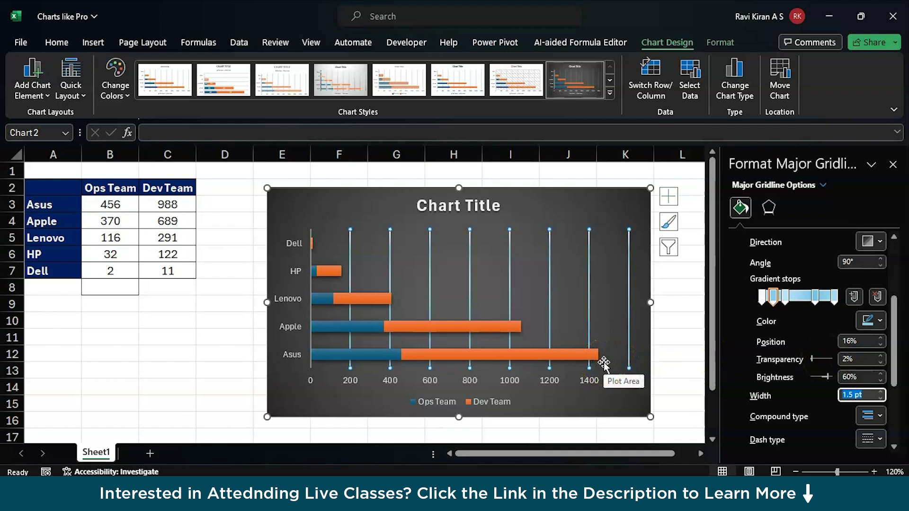
pyautogui.click(184, 334)
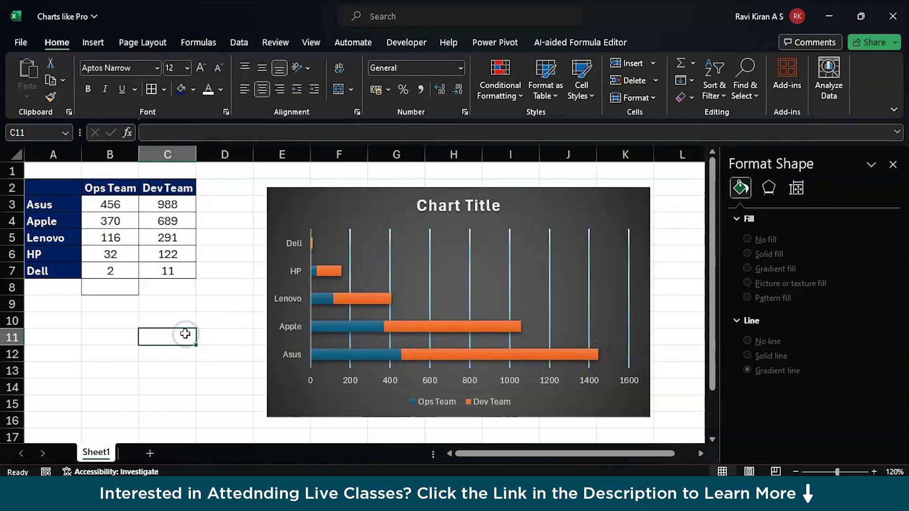
# Close the Format Shape pane and replace the 'Chart Title' text with 'Inventory'
pyautogui.click(893, 164)
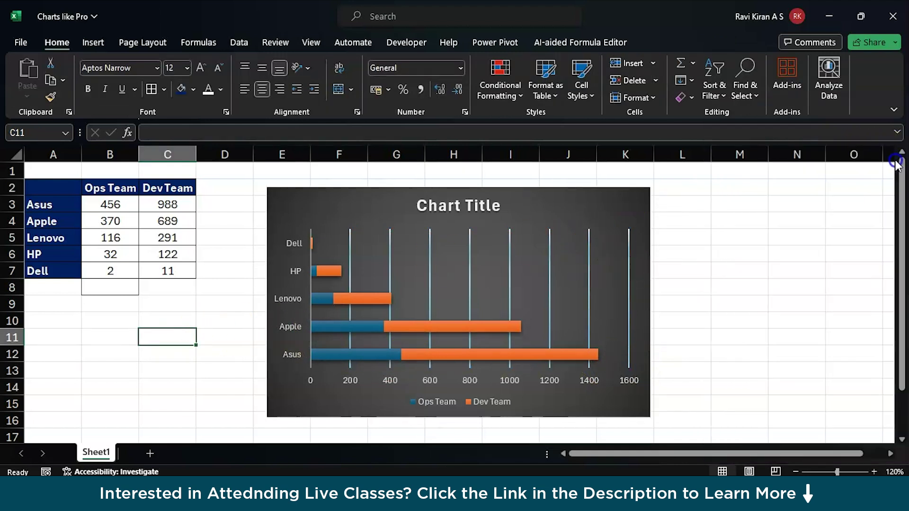
pyautogui.click(461, 205)
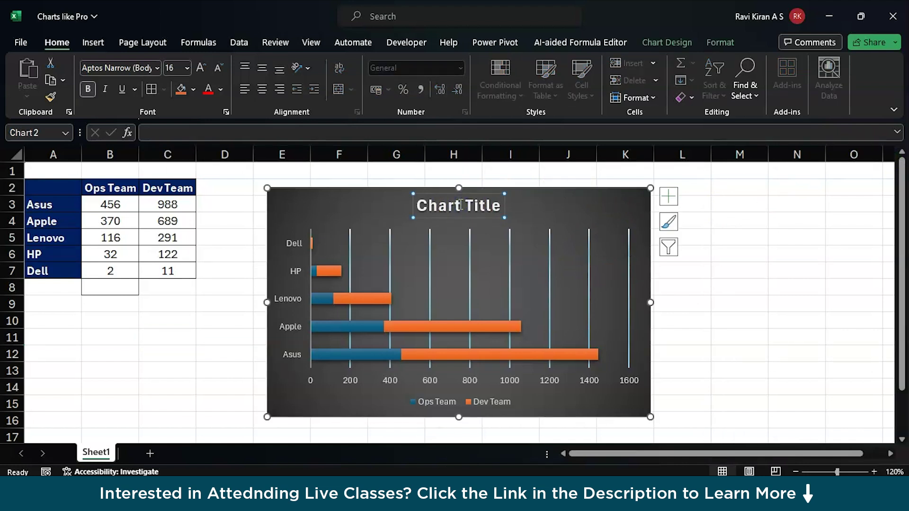
pyautogui.tripleClick(461, 205)
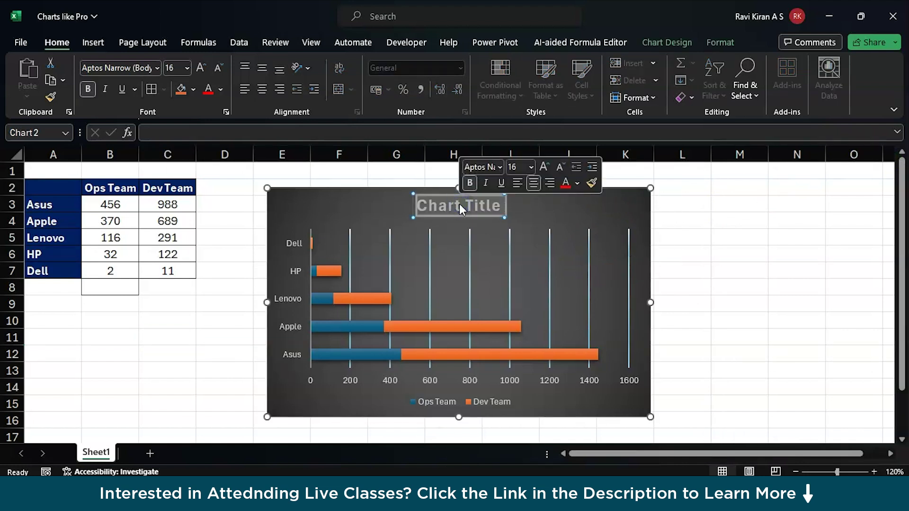
pyautogui.write('In')
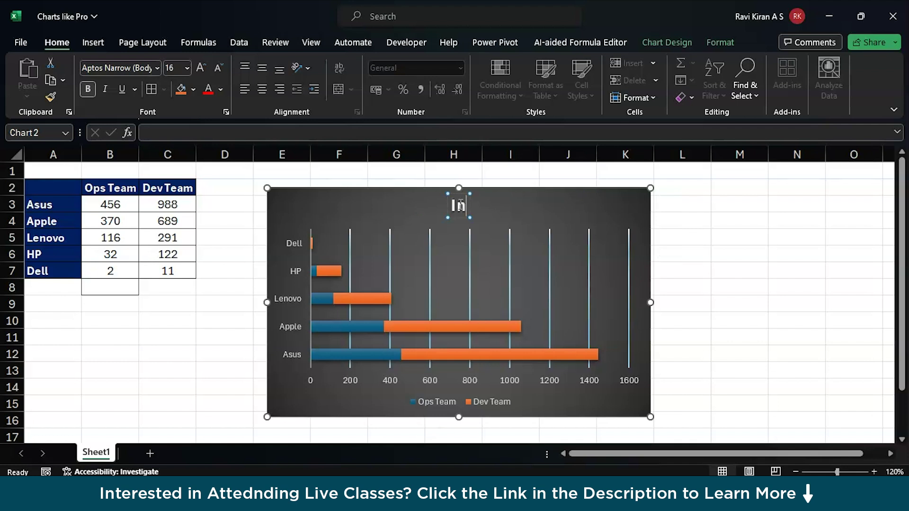
pyautogui.write('ventory')
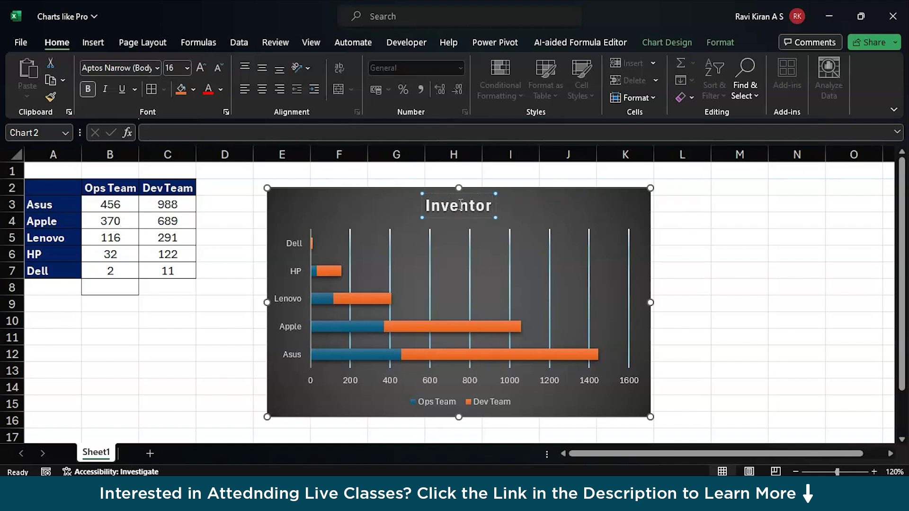
pyautogui.click(852, 303)
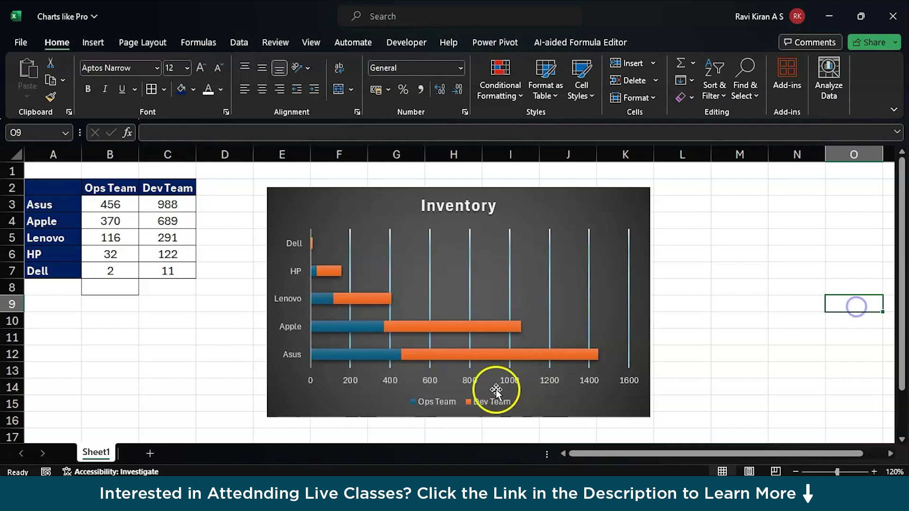
# Drag the Inventory chart up beside the table, over the earlier Ops Team chart
pyautogui.scroll(-1, 492, 393)
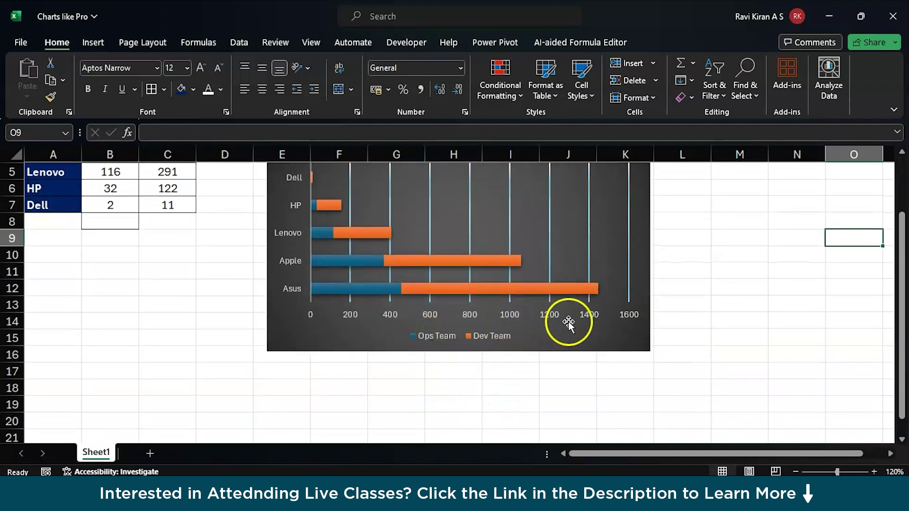
pyautogui.scroll(1, 568, 321)
pyautogui.moveTo(555, 200)
pyautogui.mouseDown()
pyautogui.moveTo(705, 288)
pyautogui.moveTo(635, 302)
pyautogui.moveTo(543, 198)
pyautogui.mouseUp()
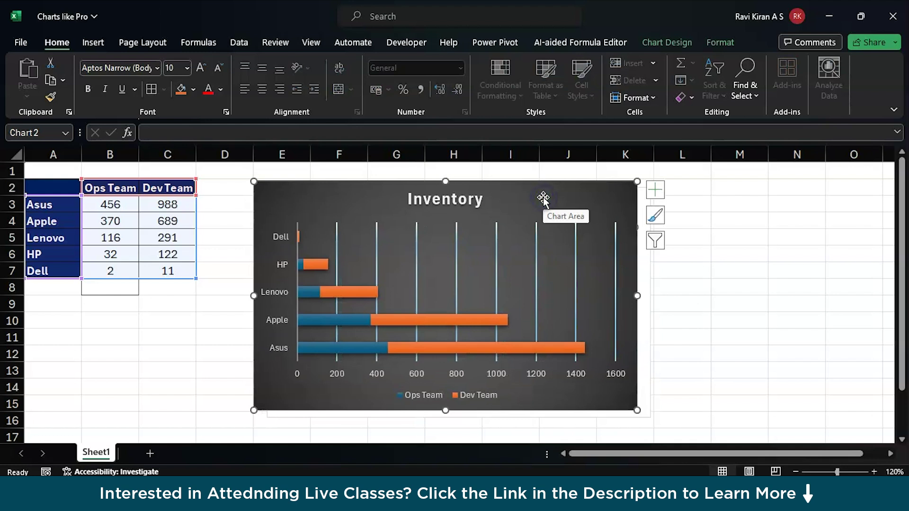